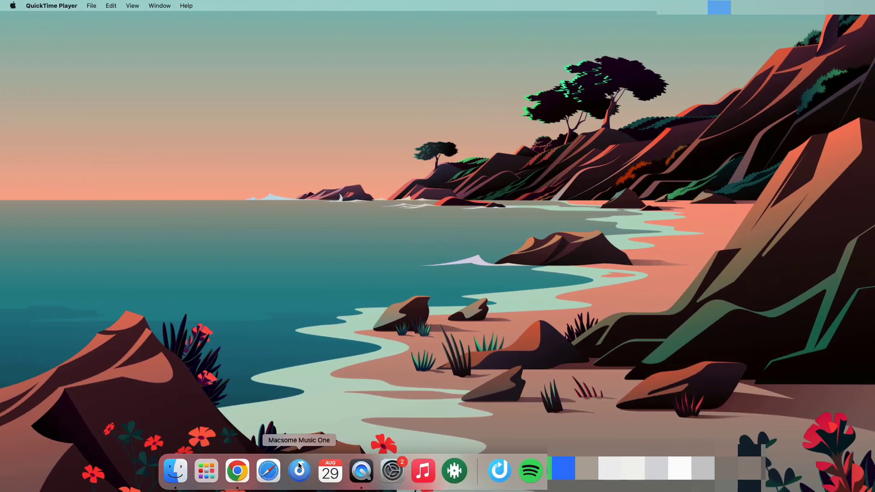
- Launch Macsome Music One, then open and cancel the custom-website source form without adding anything
click(300, 469)
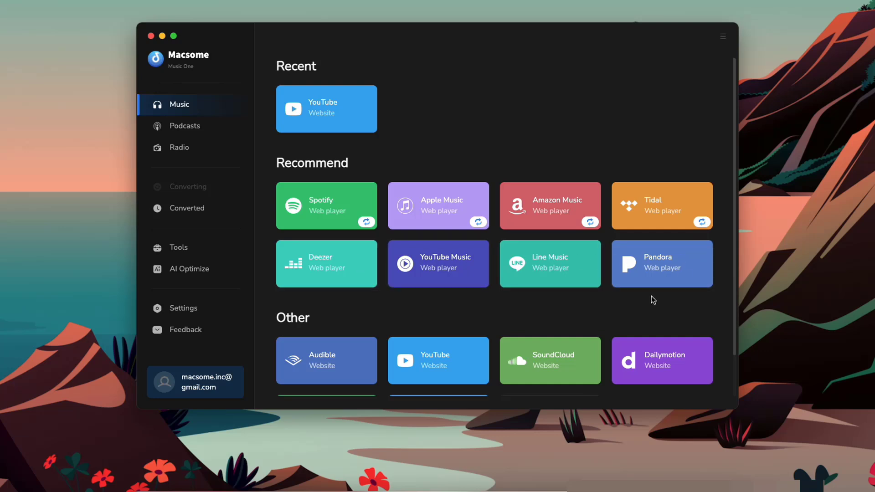
scroll(652, 298, down, 2)
scroll(651, 299, down, 1)
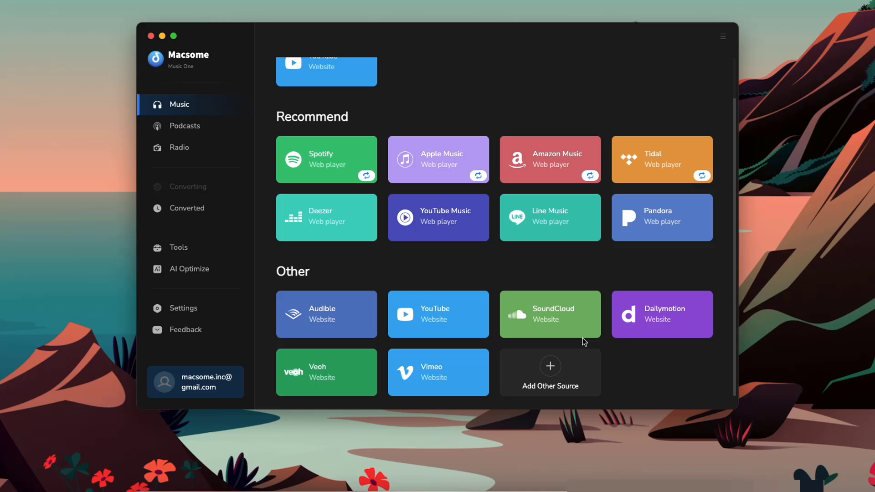
click(542, 388)
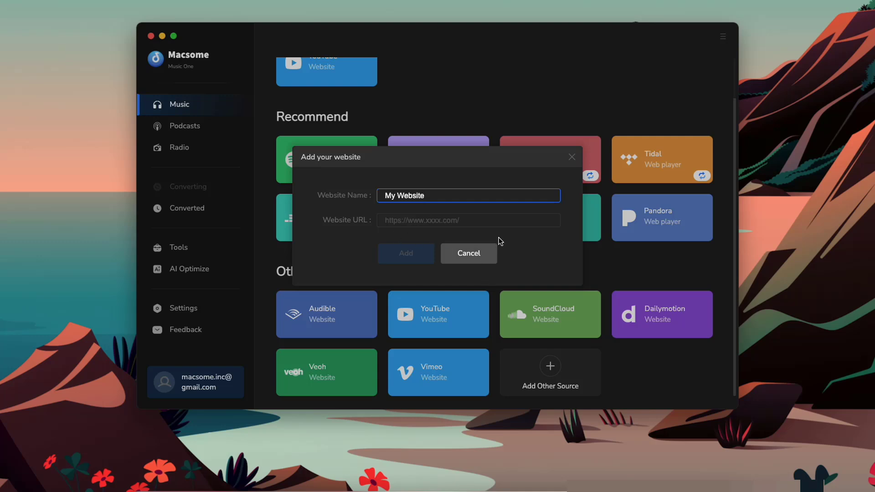
click(490, 254)
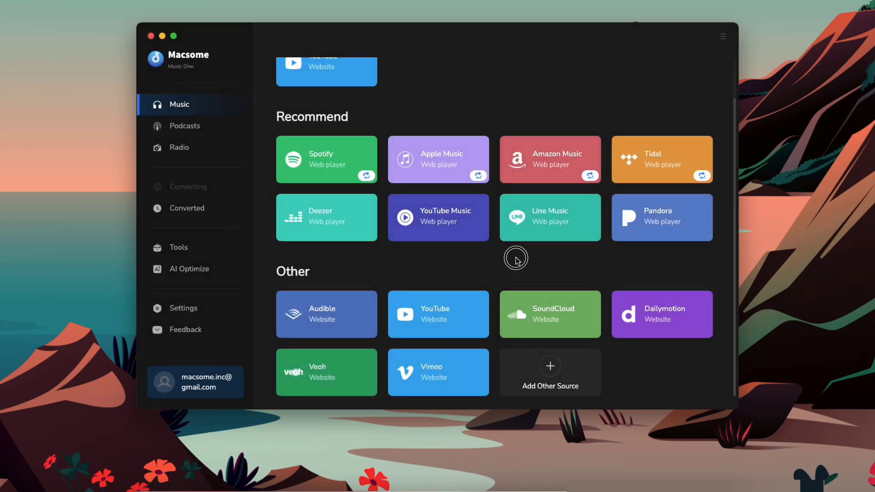
- Browse Podcasts, view The Joe Rogan Experience episodes, then go to the Radio stations page
click(199, 126)
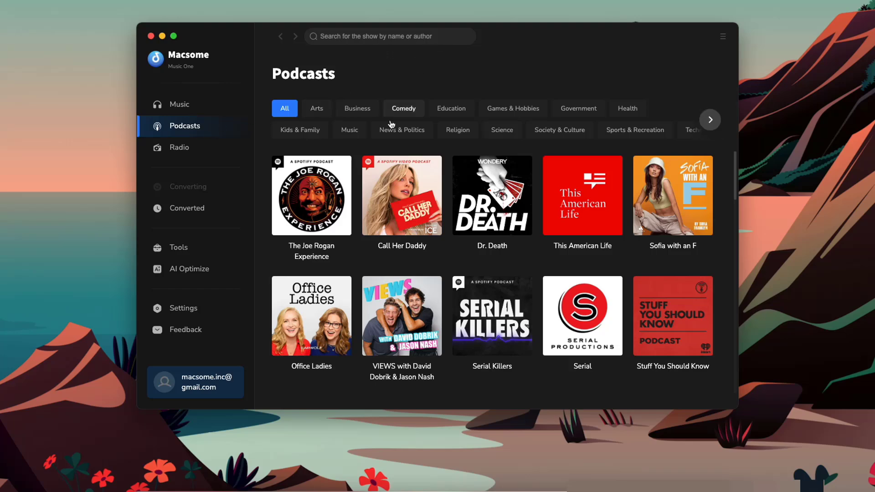
click(330, 254)
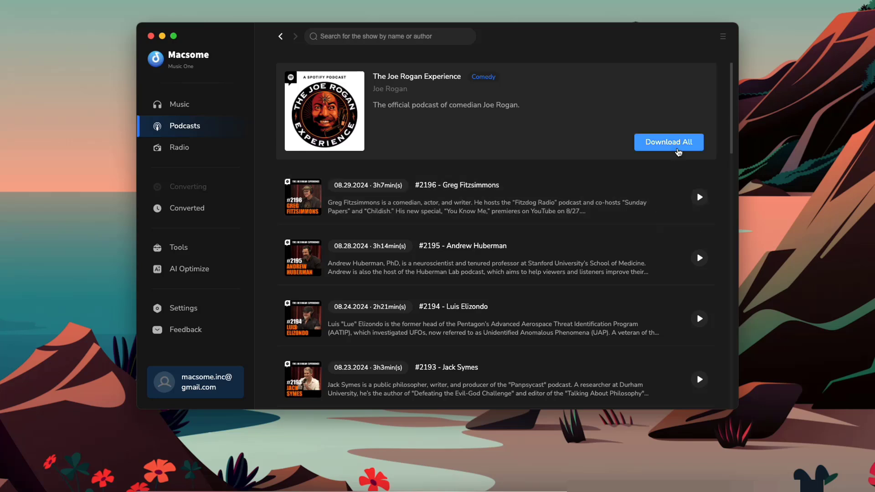
click(223, 147)
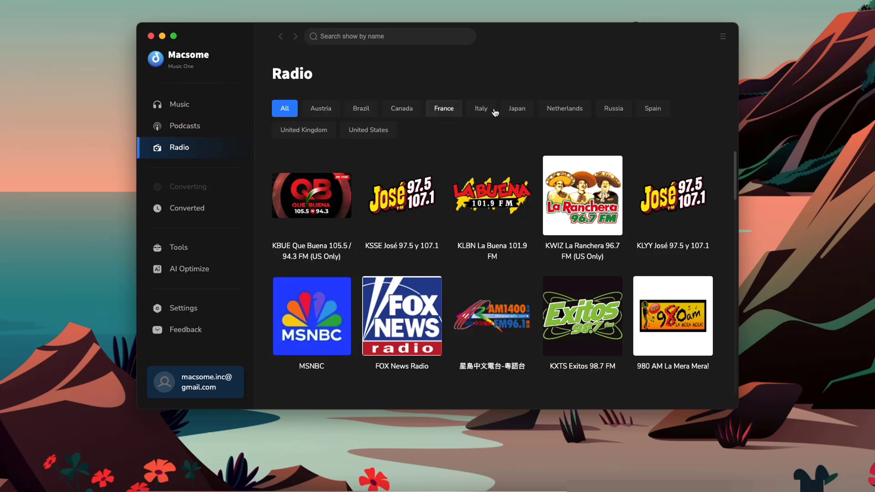
- Visit Tools (AA/AAX Converter, Format Converter, Tag Editor), then return to the Music sources page
click(199, 246)
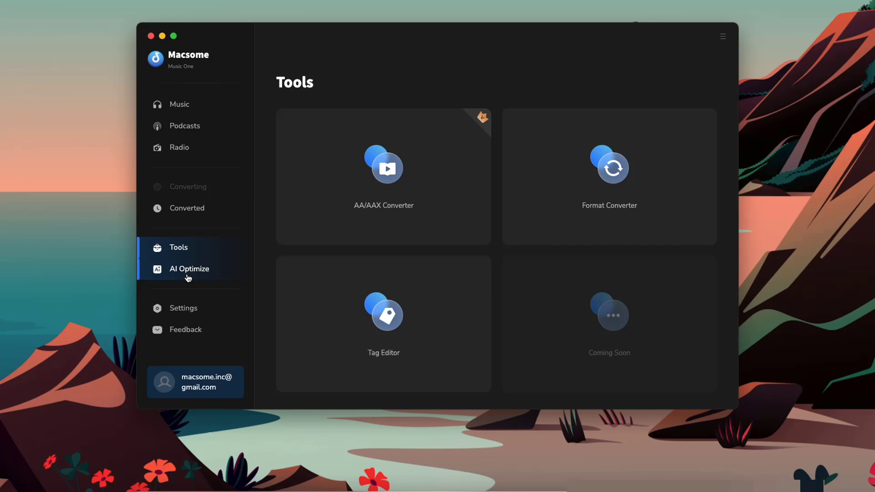
click(198, 114)
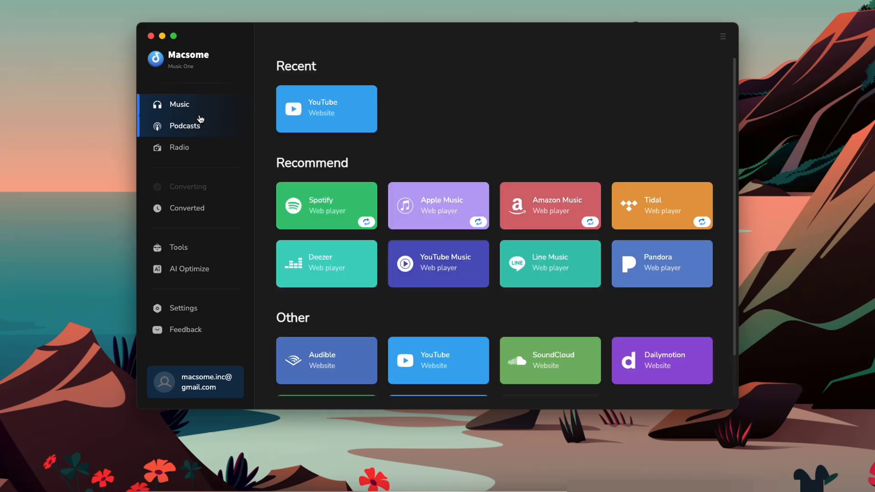
- Set Spotify to APP recording, launch it, dismiss its library tip, and return to Add Music
click(367, 223)
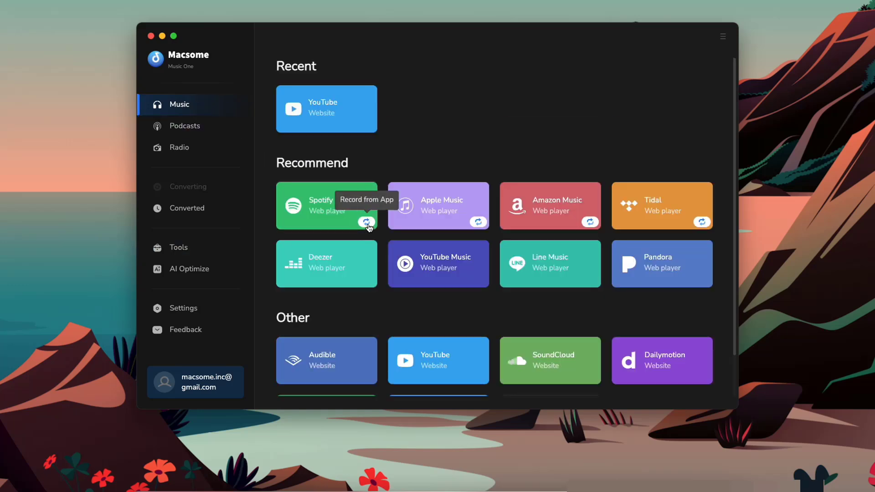
click(368, 225)
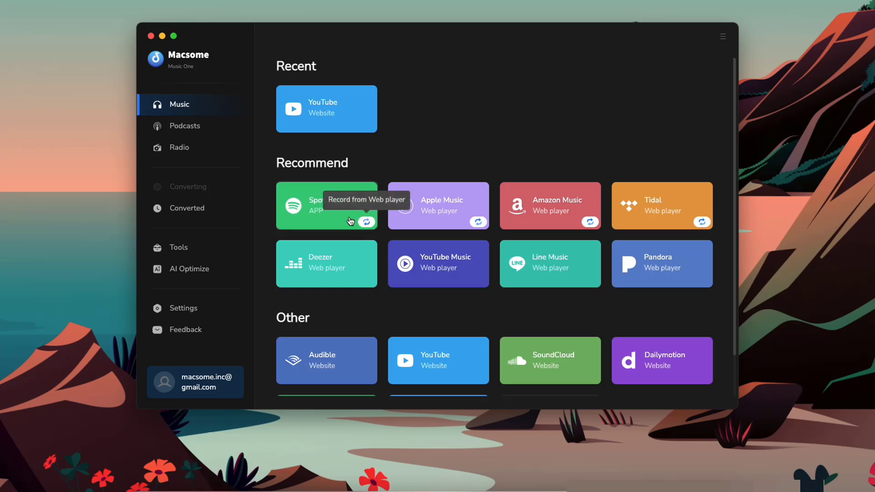
click(332, 217)
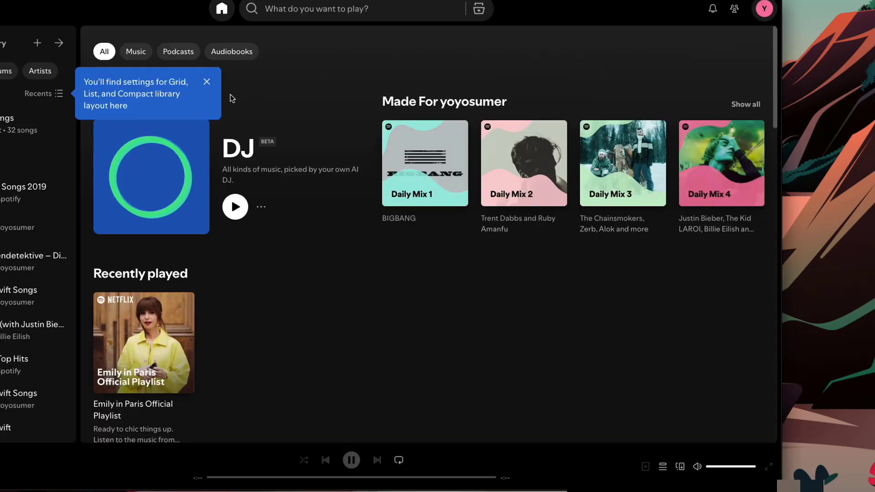
click(207, 83)
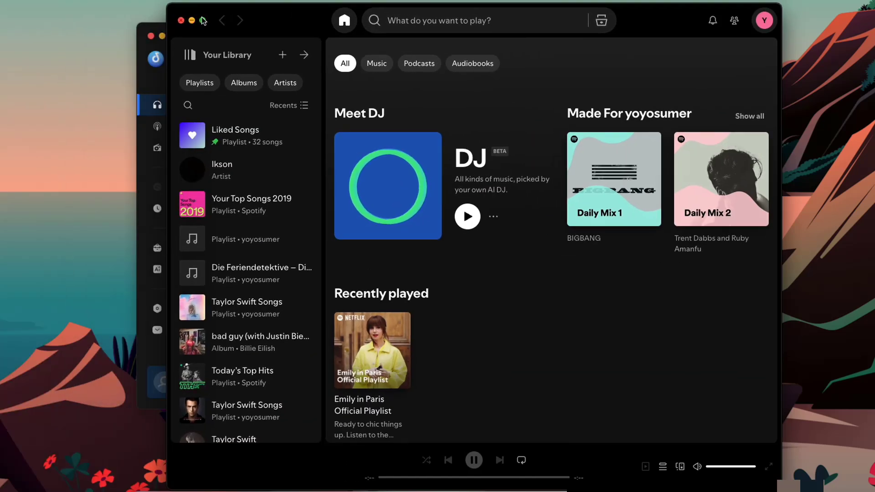
click(146, 33)
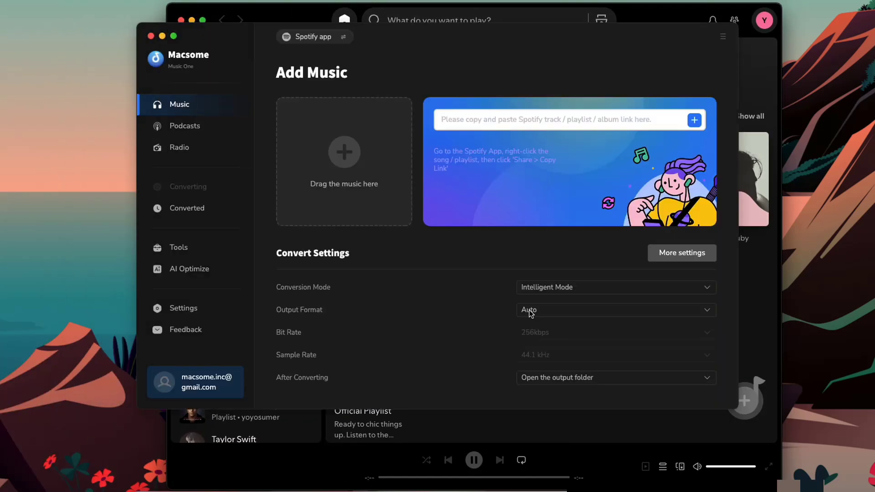
- Set the output format to MP3 at 320 kbps, leaving sample rate unchanged
click(677, 254)
click(474, 135)
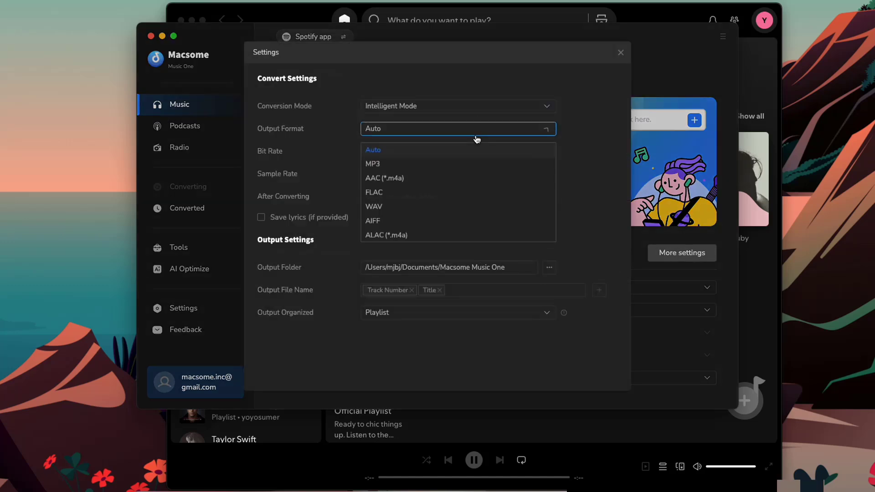
click(474, 165)
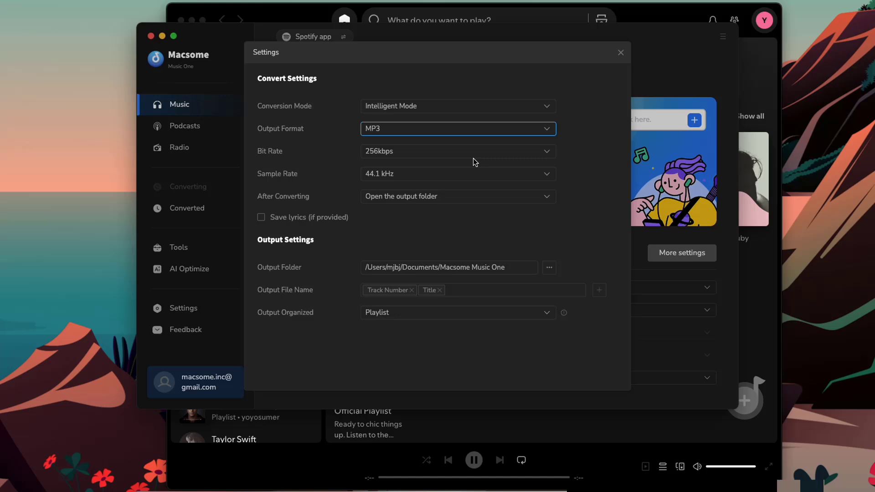
click(472, 154)
click(462, 218)
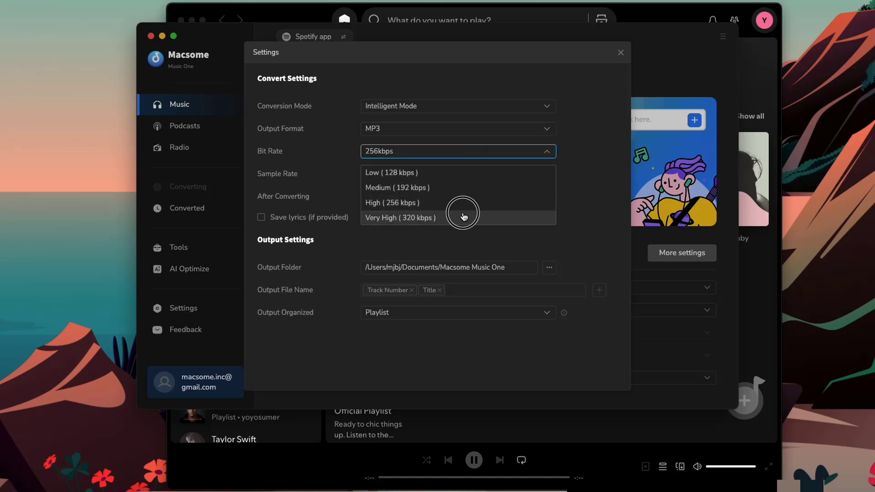
click(468, 183)
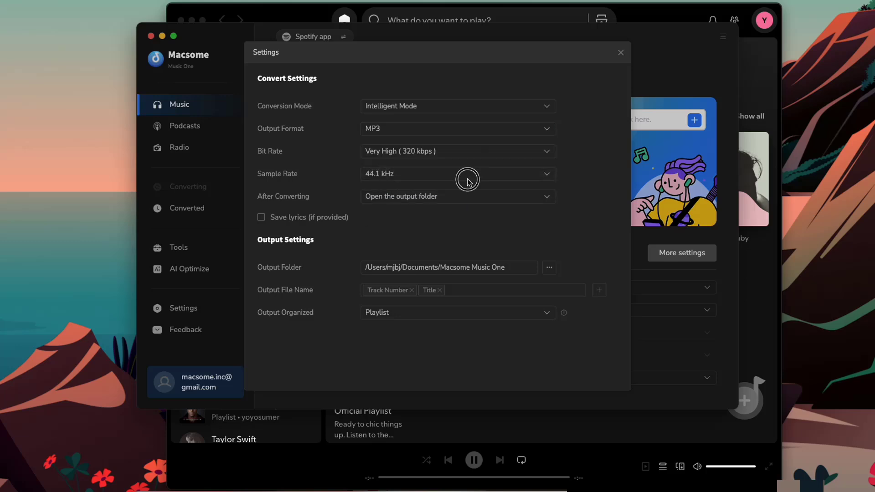
click(464, 219)
- Set the output folder to Desktop and After Converting to Do nothing, then close settings
click(547, 267)
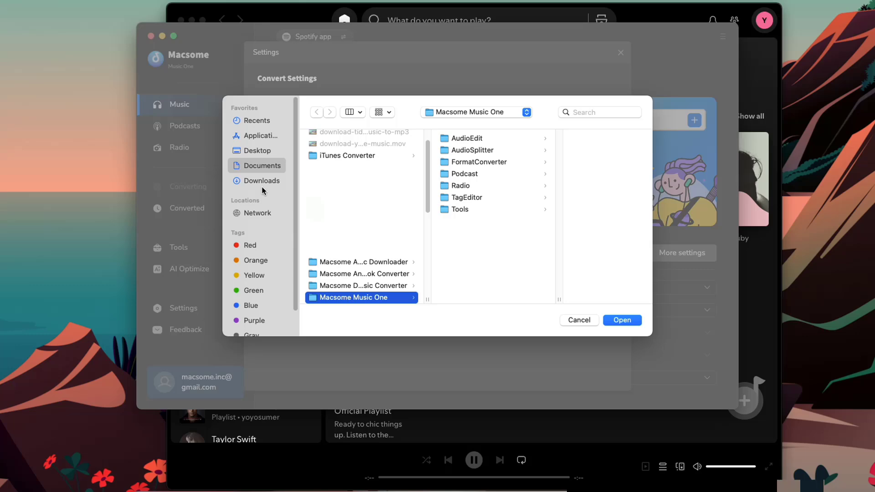
click(263, 154)
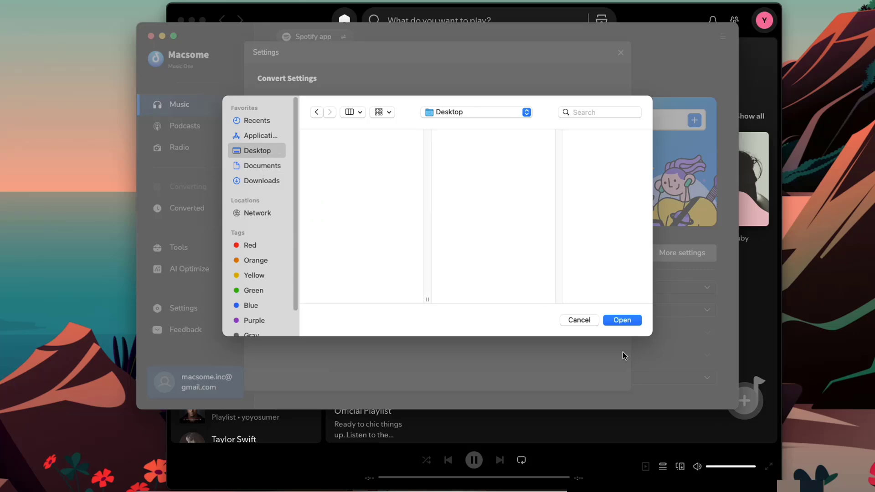
click(639, 321)
click(504, 200)
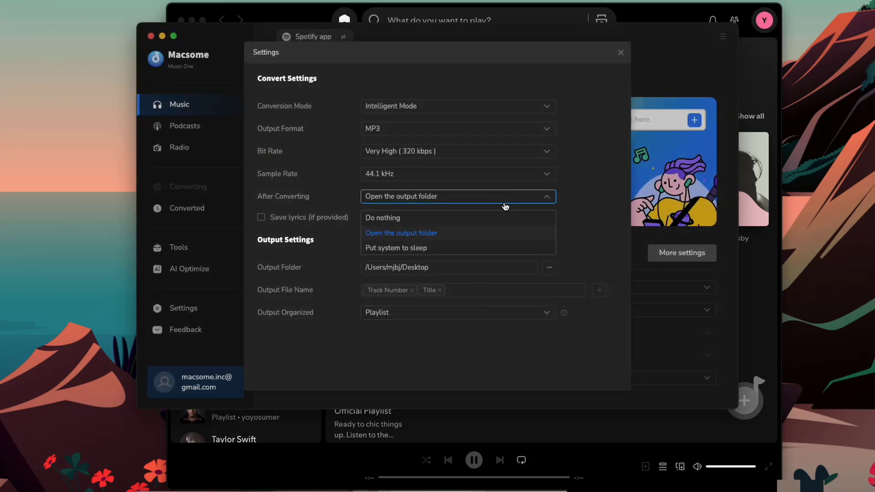
click(447, 218)
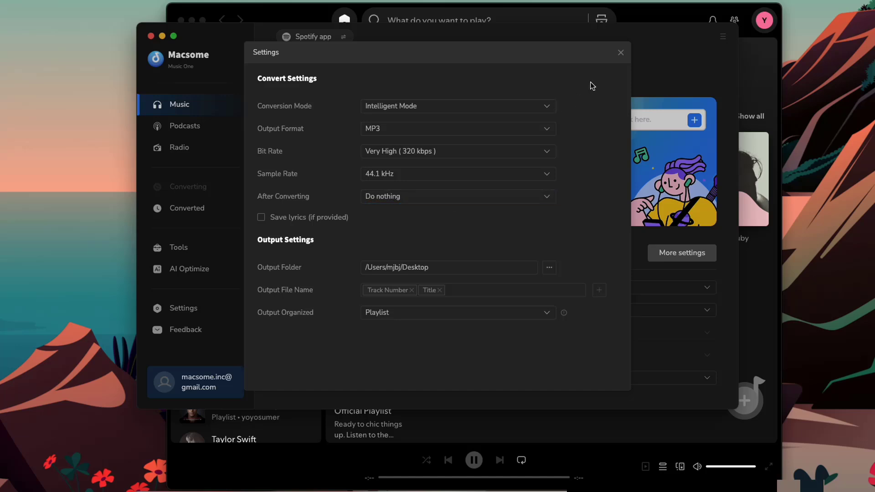
click(620, 53)
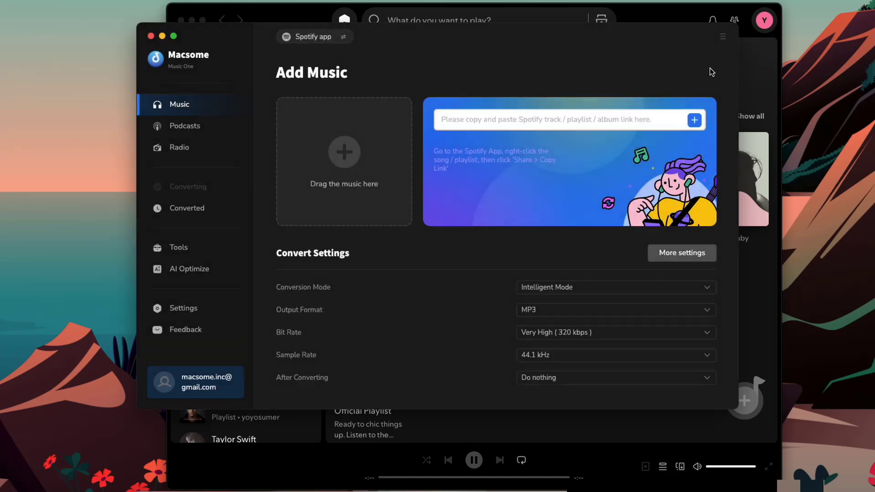
- Open the Daily Mix 2 playlist in Spotify and send it to Macsome
click(749, 71)
mouse_move(722, 194)
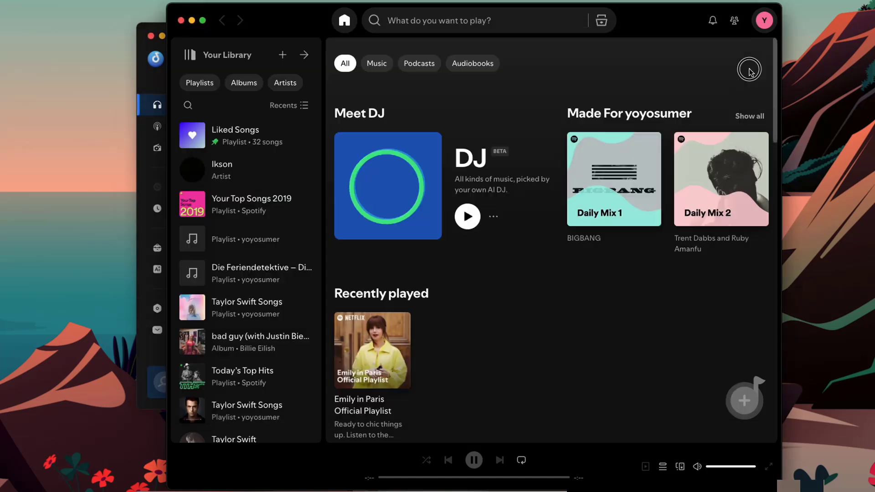
click(738, 244)
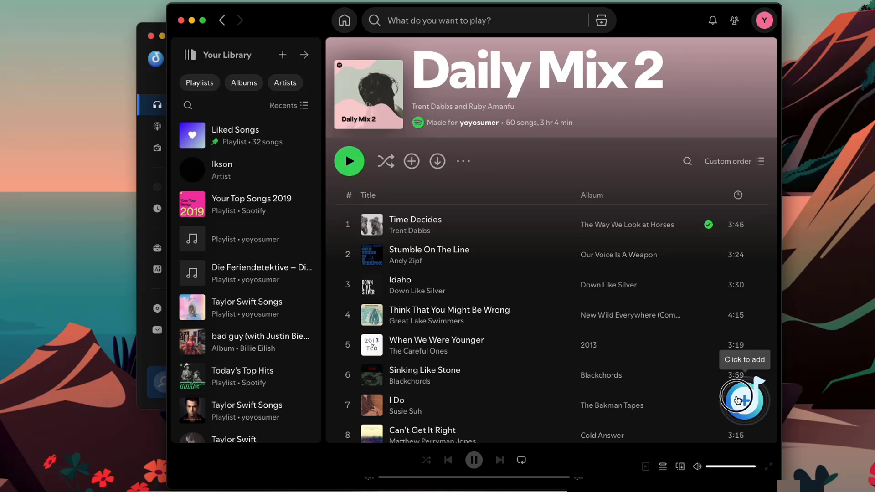
click(738, 400)
- Add only Idaho and Think That You Might Be Wrong from the playlist
click(244, 186)
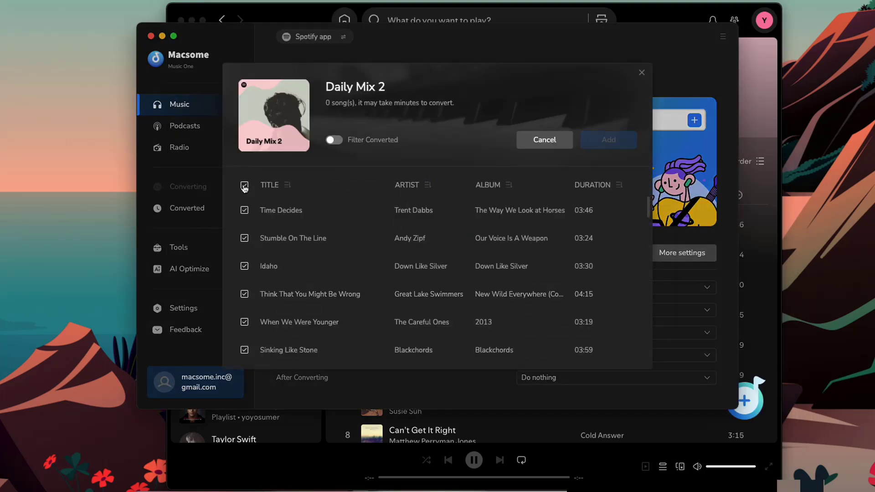
click(244, 266)
click(246, 295)
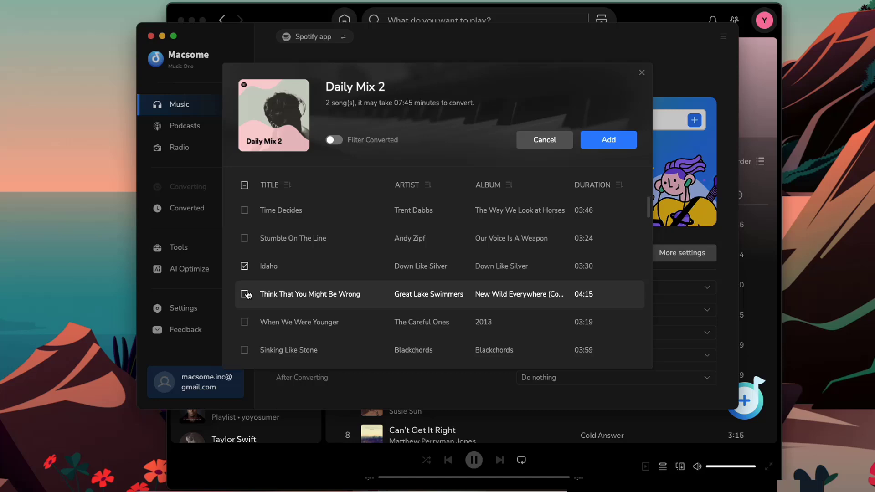
click(621, 141)
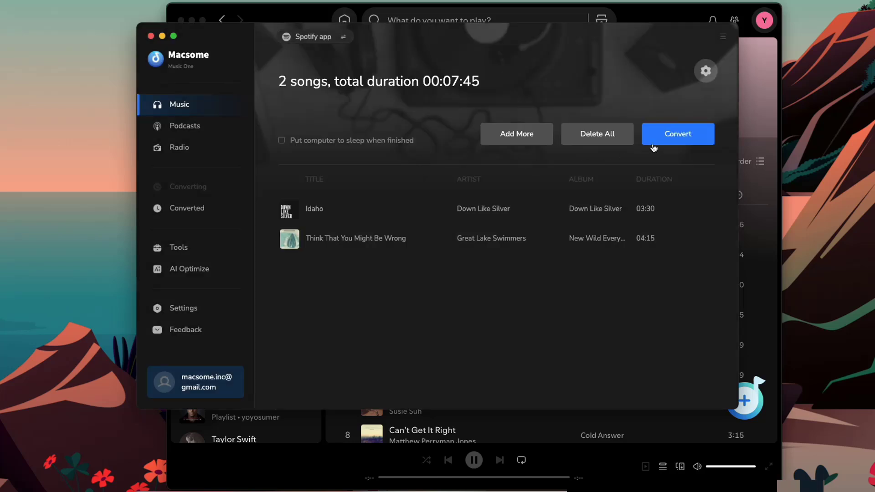
- Convert Idaho and Think That You Might Be Wrong, then choose Complete once both download
click(678, 145)
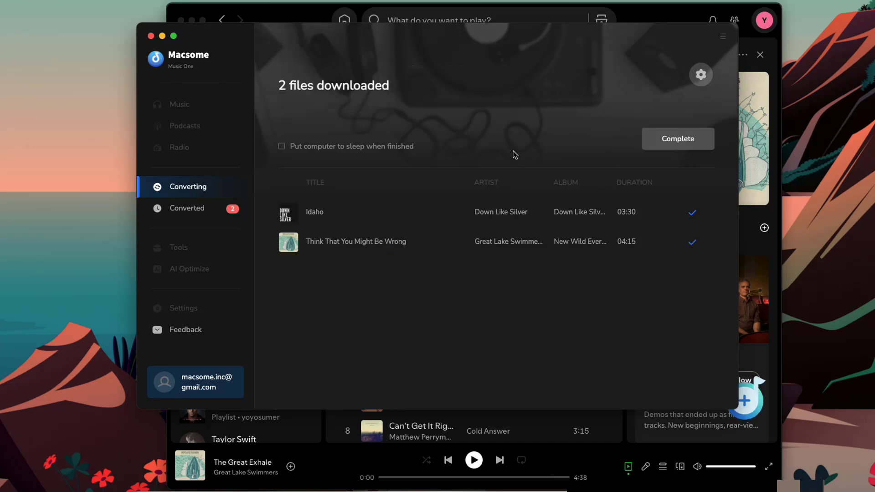
click(660, 139)
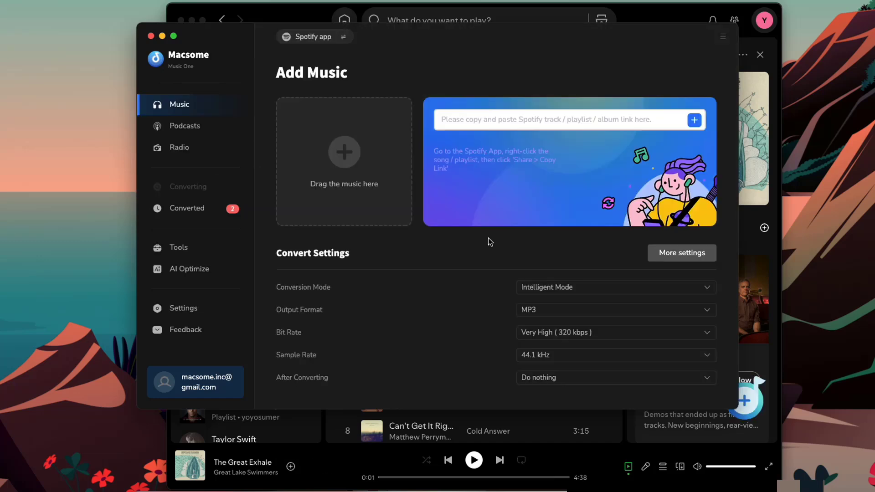
- Inspect the two converted MP3s in Finder's Daily Mix 2 folder from the Converted list
click(194, 217)
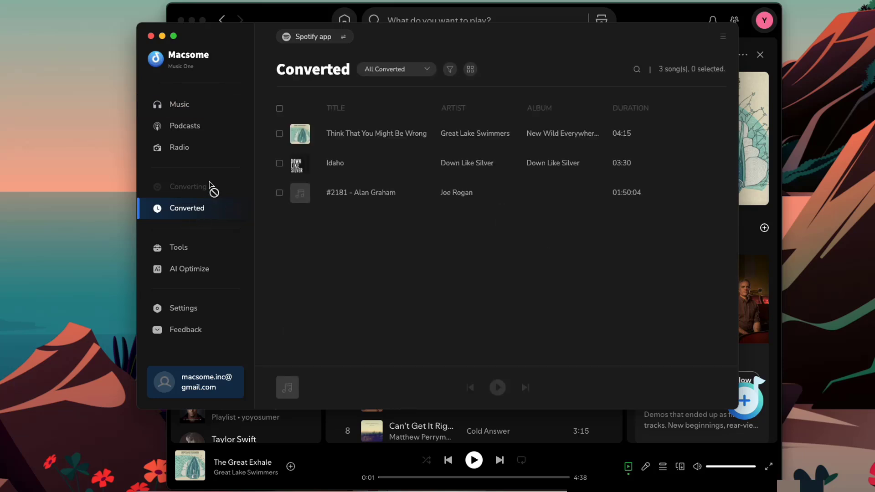
mouse_move(682, 137)
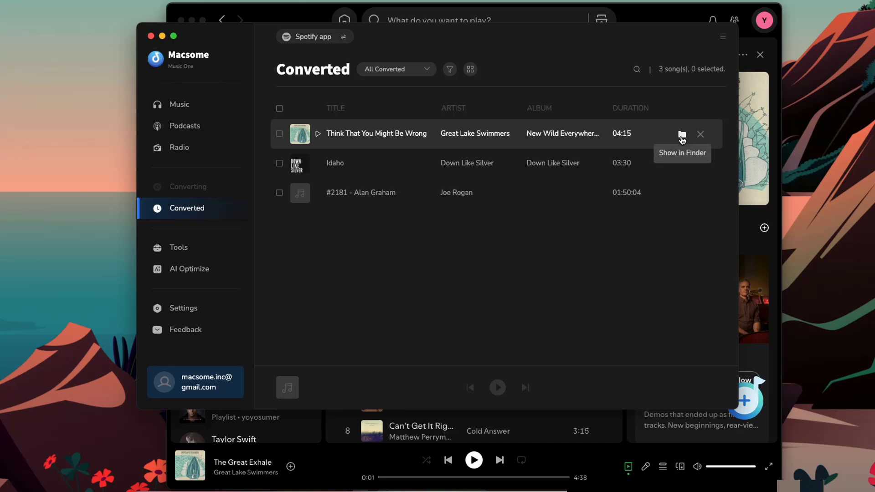
click(682, 135)
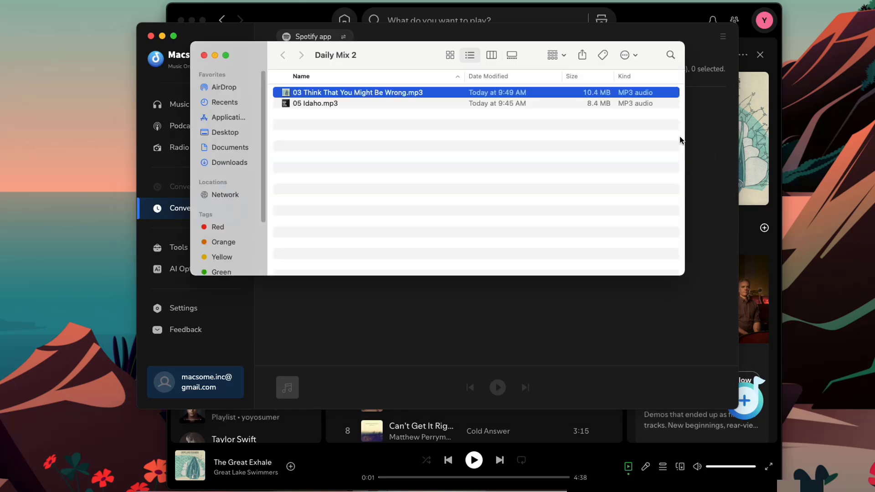
click(559, 146)
click(313, 103)
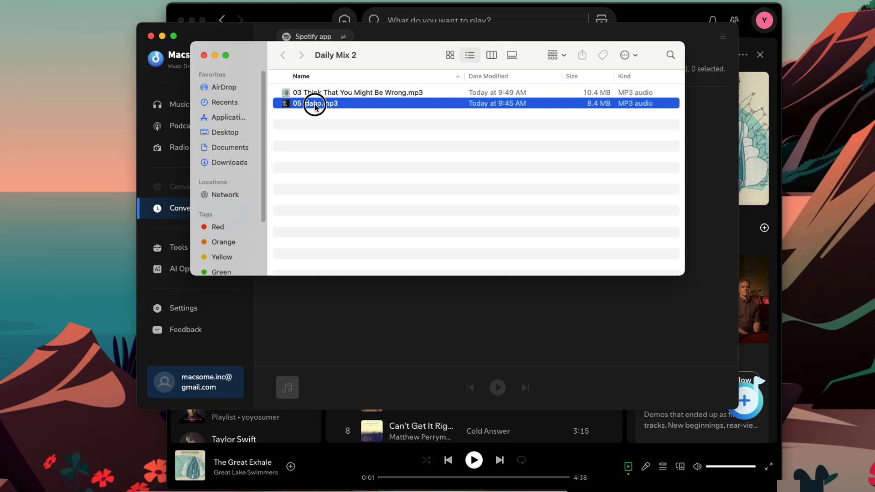
mouse_move(308, 95)
mouse_down()
mouse_move(354, 122)
mouse_move(388, 161)
mouse_up()
click(388, 160)
- Close Finder, return to Music, and bring up the music source selection page
click(203, 55)
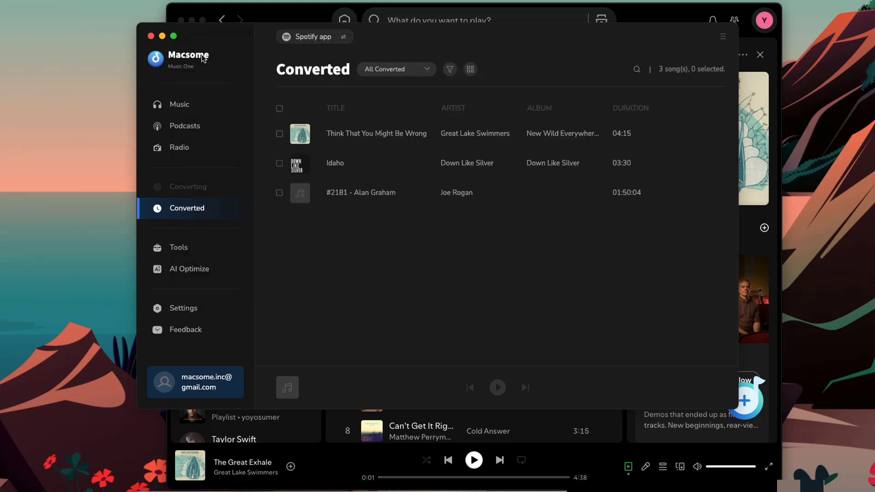
click(186, 107)
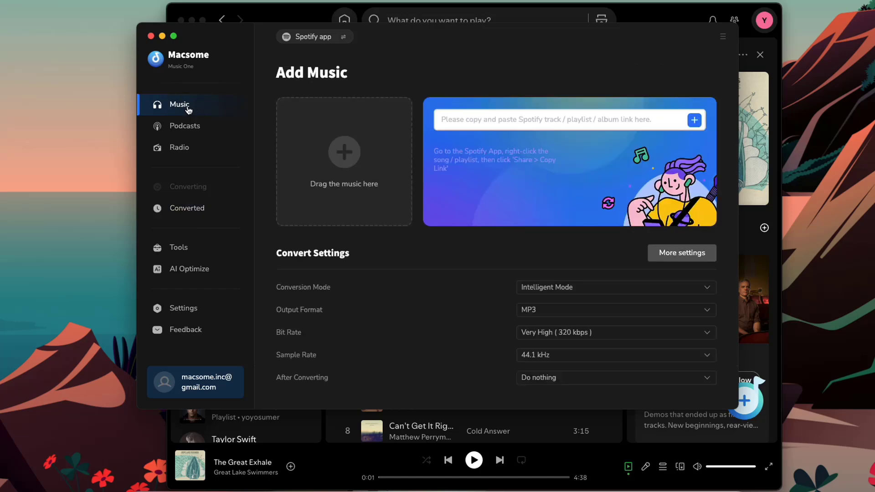
click(326, 40)
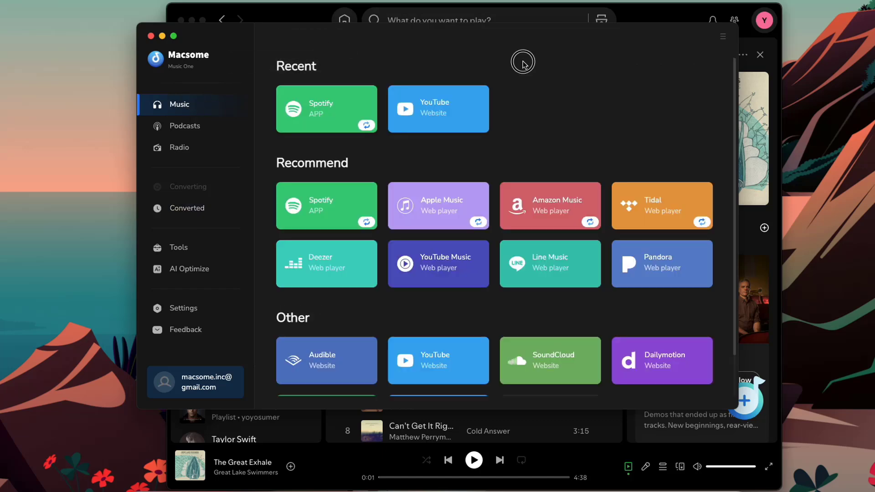